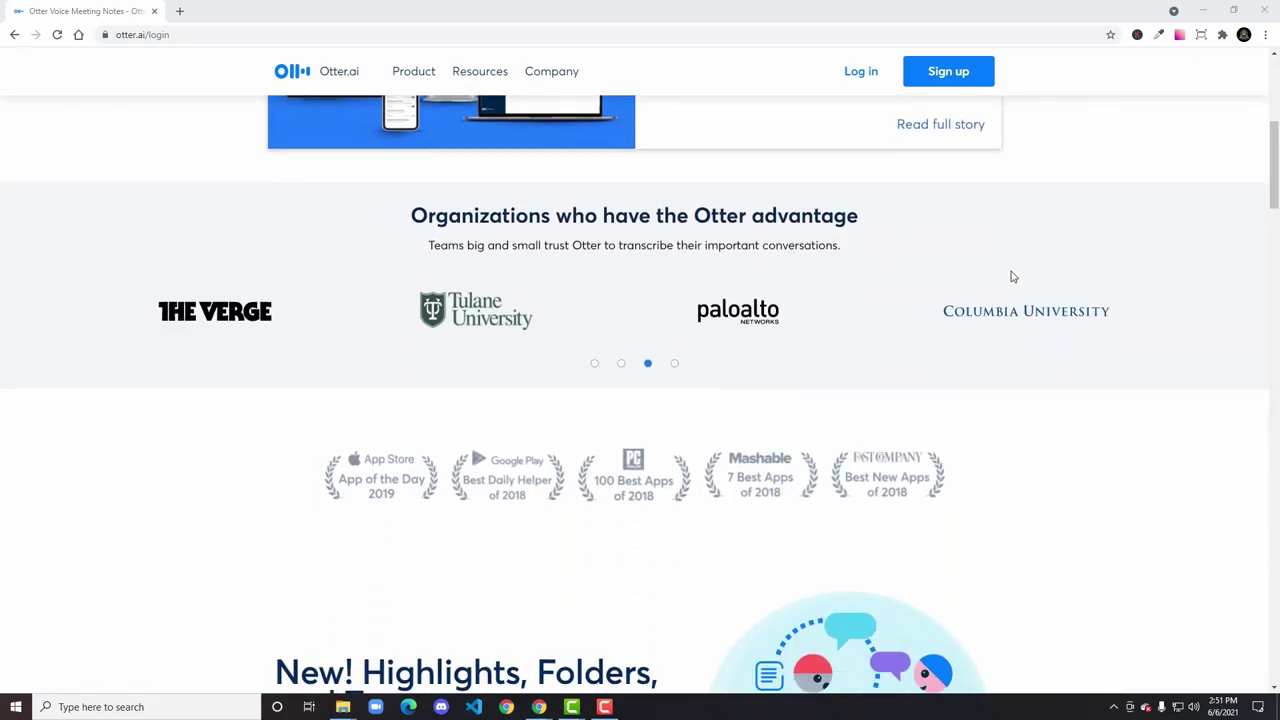
- Upload kc-review-audio from the computer into Otter.ai and close the Import dialog after it succeeds
scroll(1012, 277, down, 4)
scroll(1012, 277, down, 5)
scroll(1012, 277, down, 4)
scroll(1012, 277, down, 1)
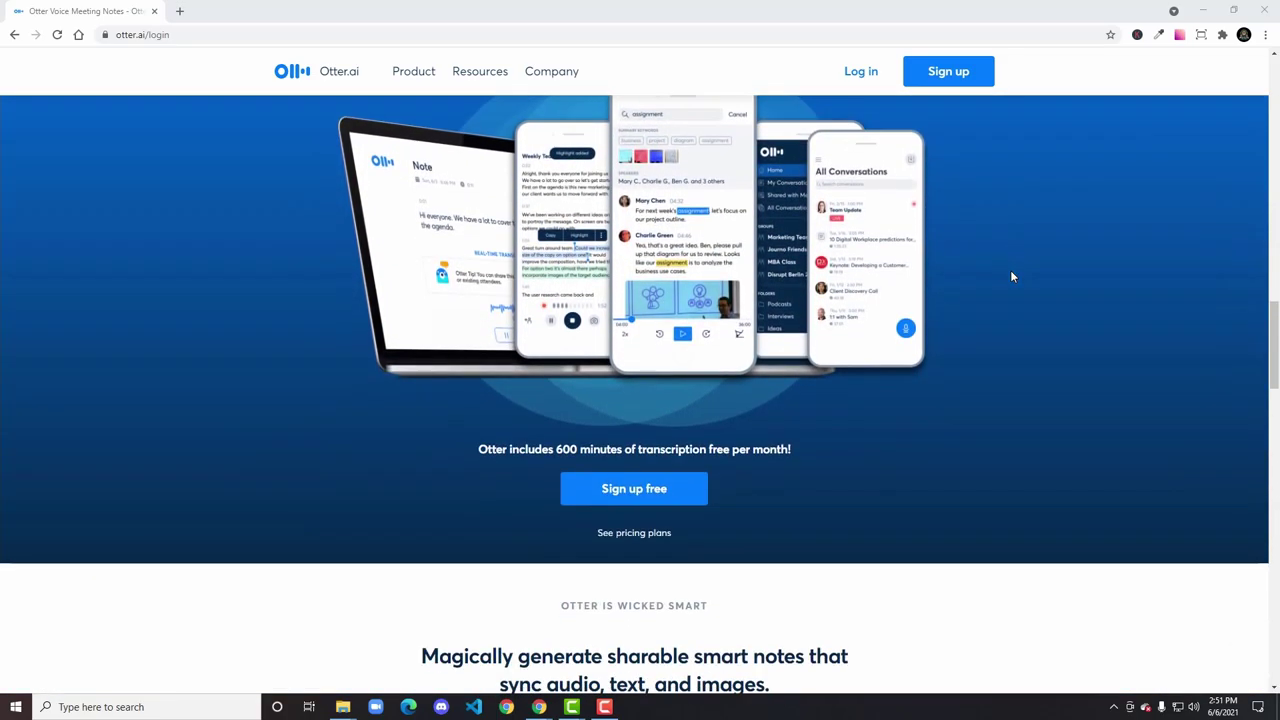
scroll(1012, 277, down, 4)
scroll(1012, 277, down, 1)
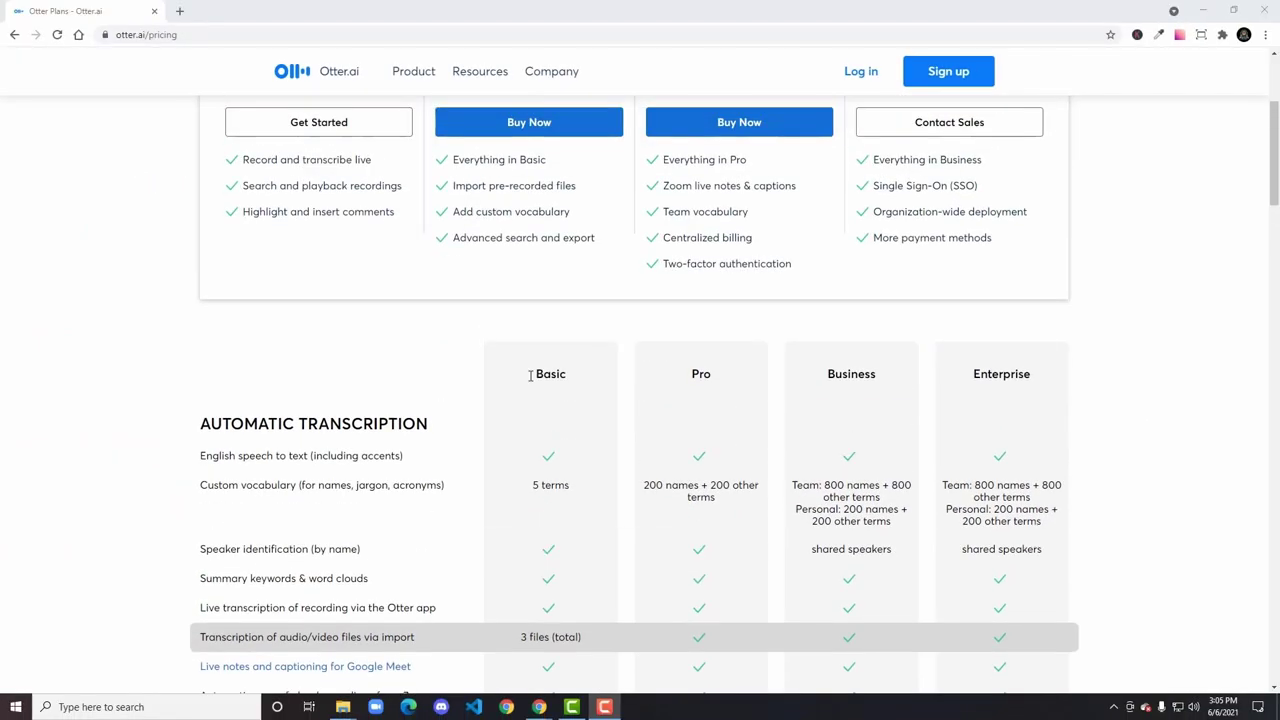
scroll(530, 375, up, 2)
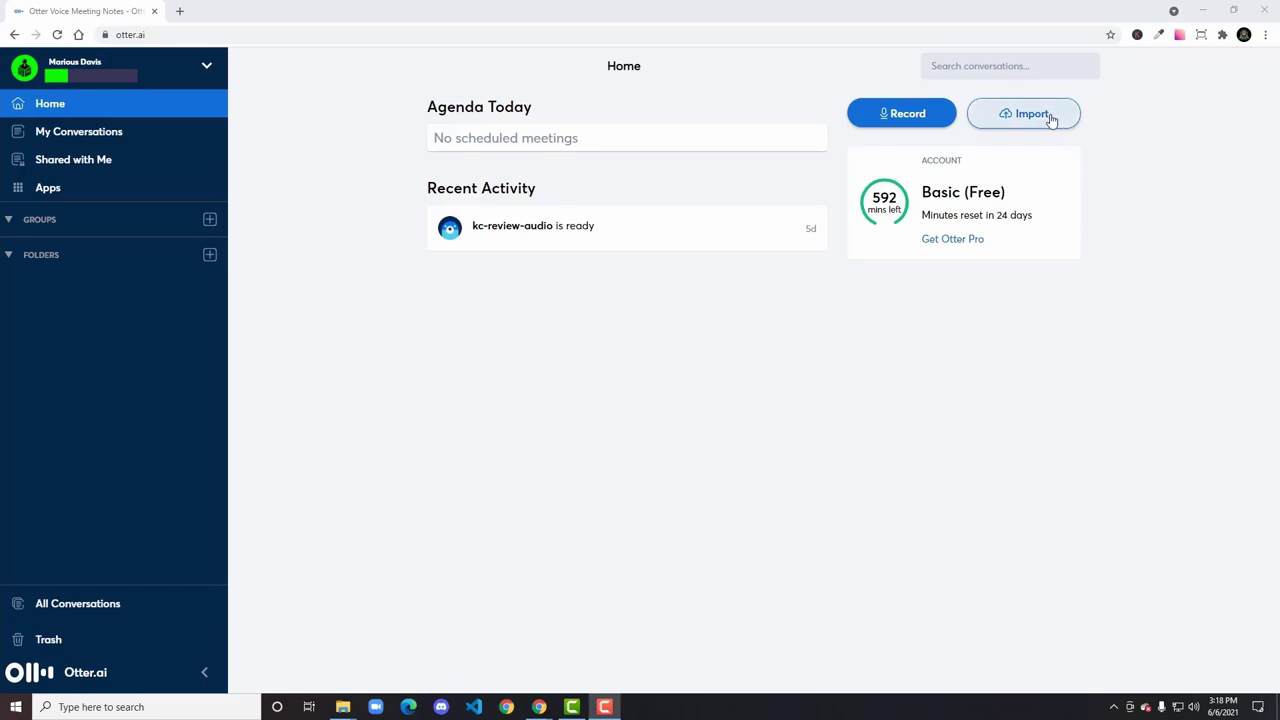
click(1050, 119)
click(683, 440)
scroll(72, 97, up, 3)
click(229, 112)
click(527, 338)
click(908, 528)
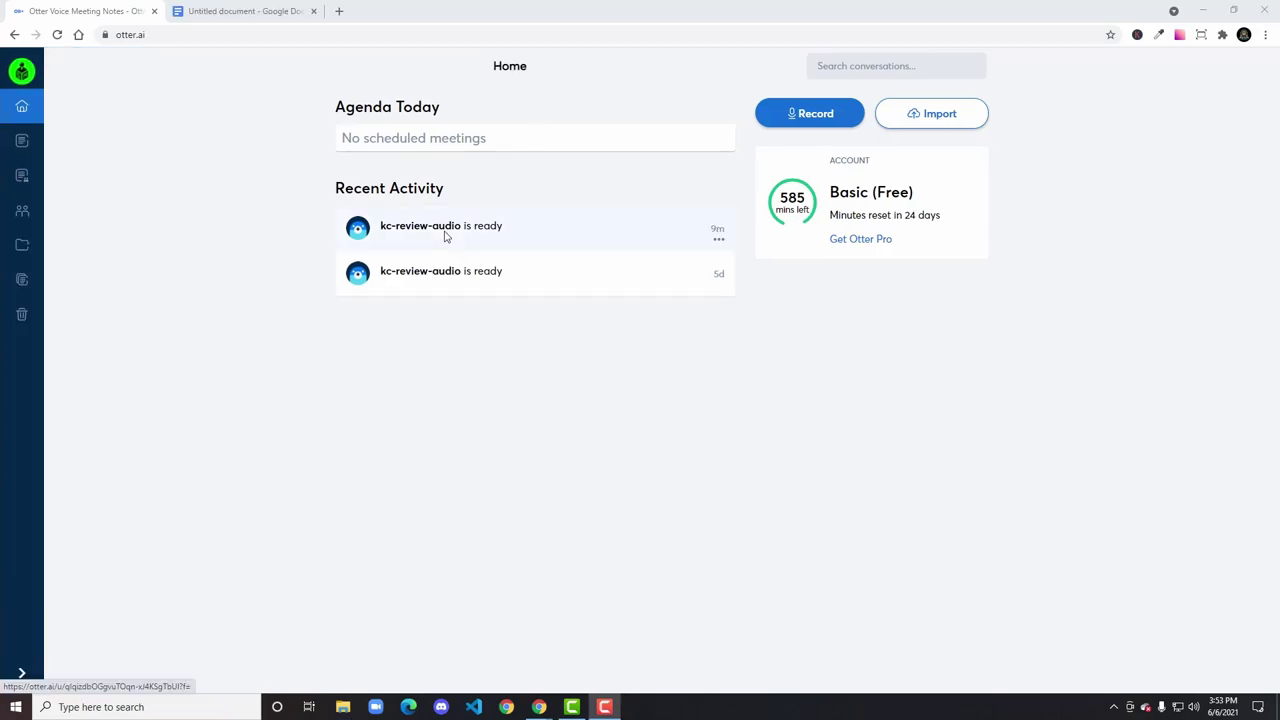
- Set kc-review-audio's text export to no merging, timestamps or speaker names, and select the whole preview
click(446, 236)
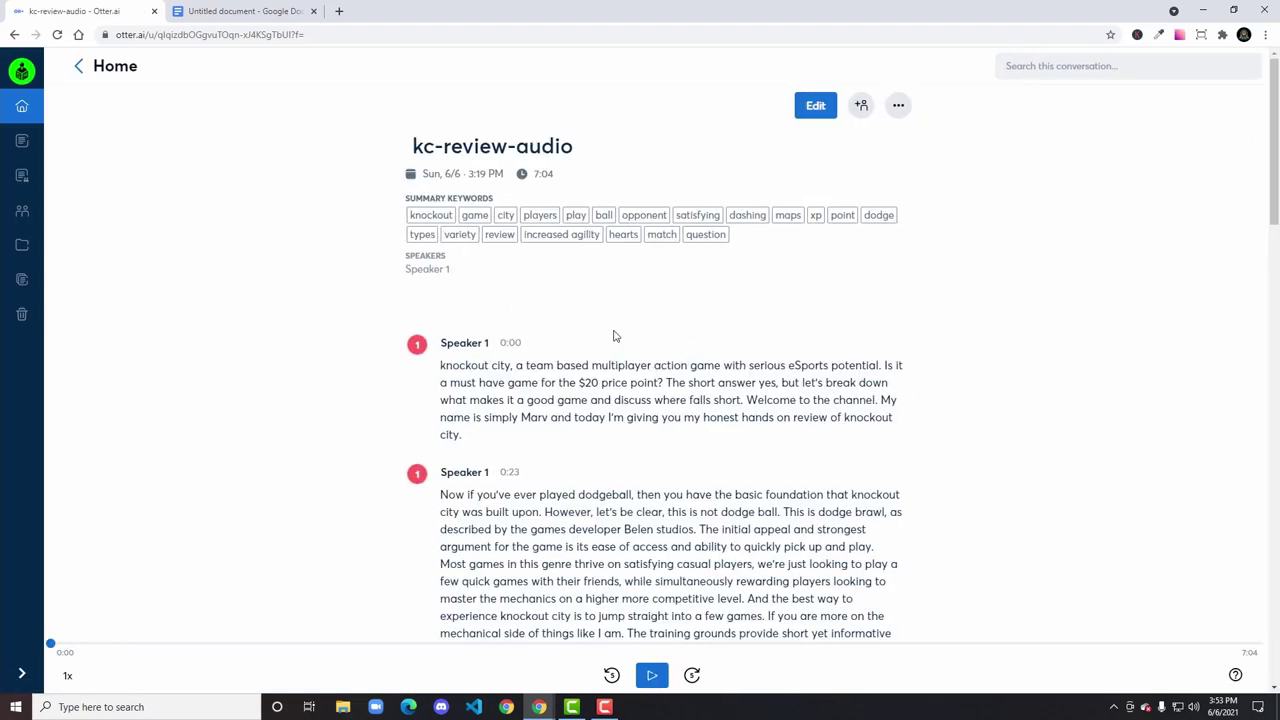
click(898, 105)
click(818, 169)
click(809, 258)
click(811, 229)
click(811, 199)
drag(453, 317, 757, 648)
- Switch to the blank Google Docs document in the browser
click(258, 14)
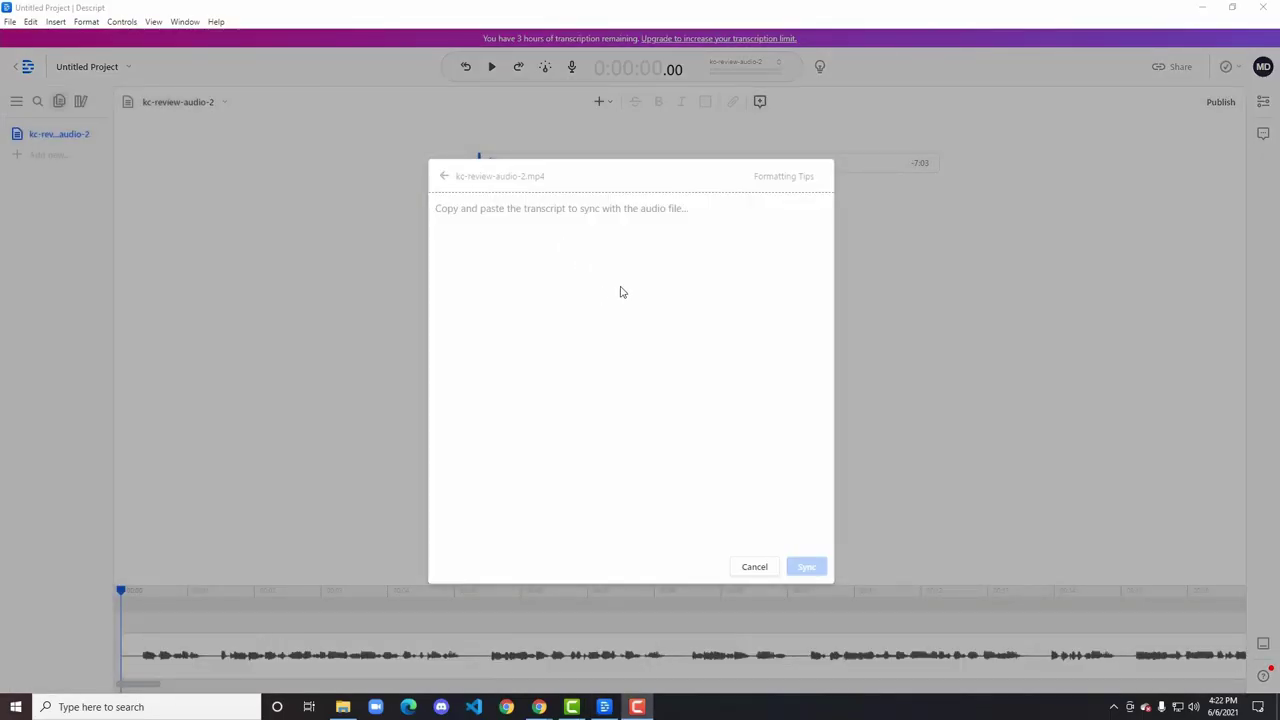
- Copy the selected KC Review transcript from Google Docs and paste it into Descript's sync field
click(1202, 8)
right_click(520, 246)
click(567, 284)
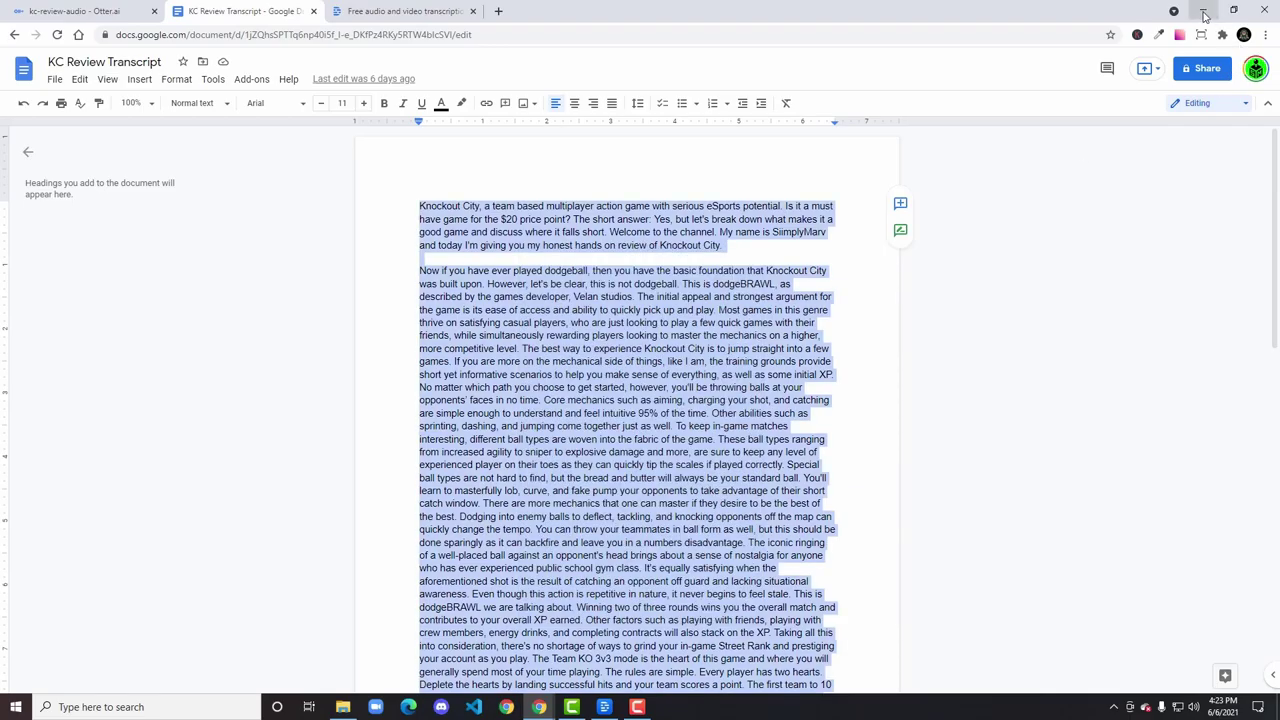
click(1205, 14)
click(604, 707)
click(541, 244)
key(ctrl+v)
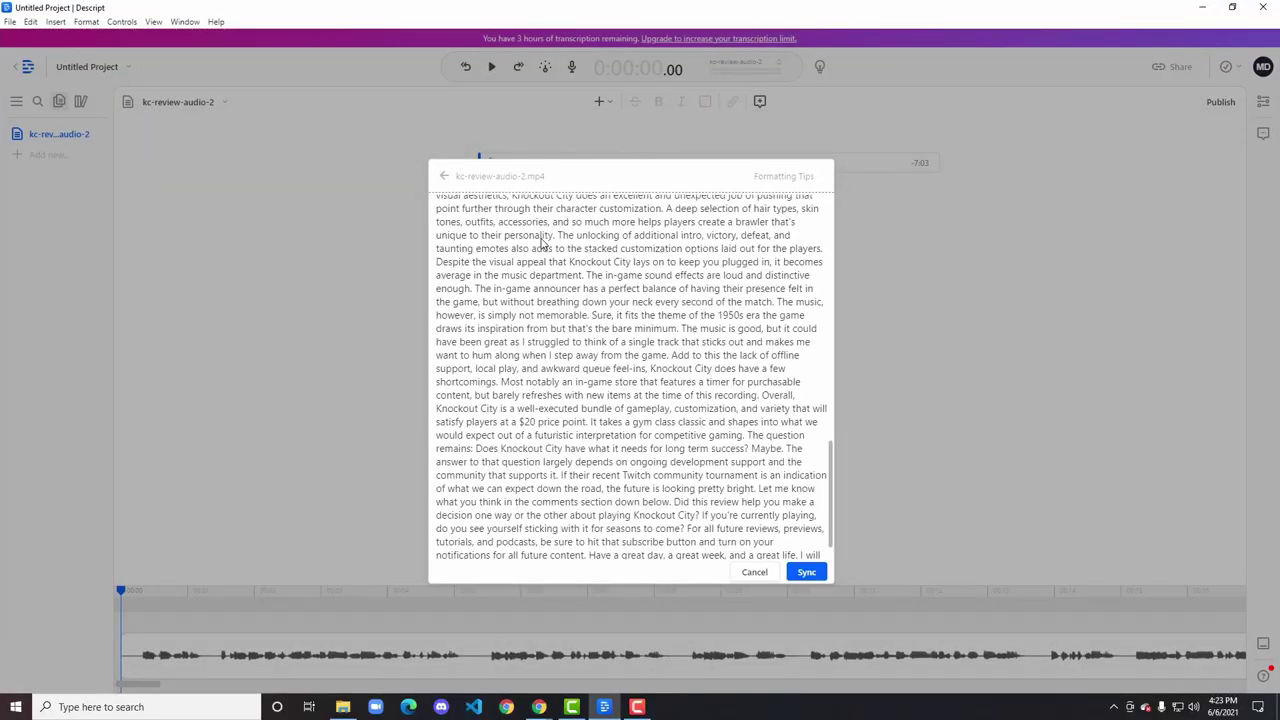
- Sync the pasted transcript to kc-review-audio-2 and play it back to check word alignment
click(806, 572)
click(496, 66)
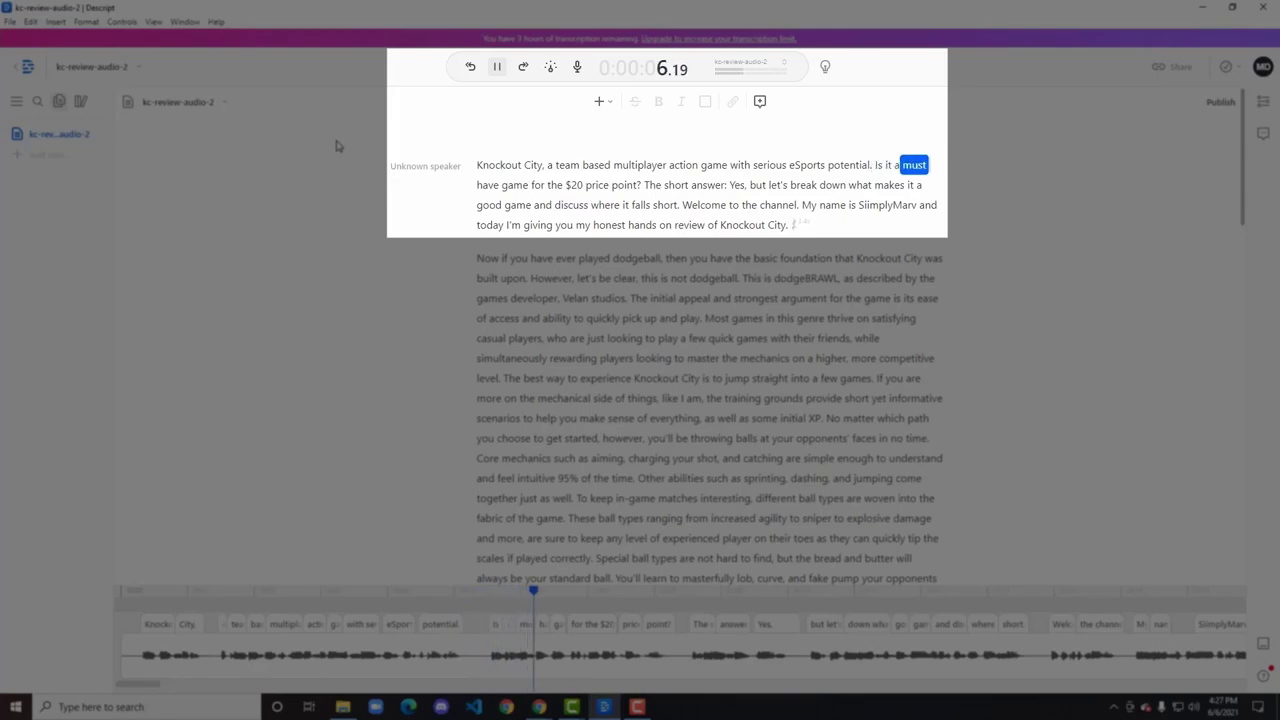
- Pause playback and bring up Descript's Subtitles export with SubRip (.srt), 32 characters, 2 lines per card
click(498, 68)
click(1159, 79)
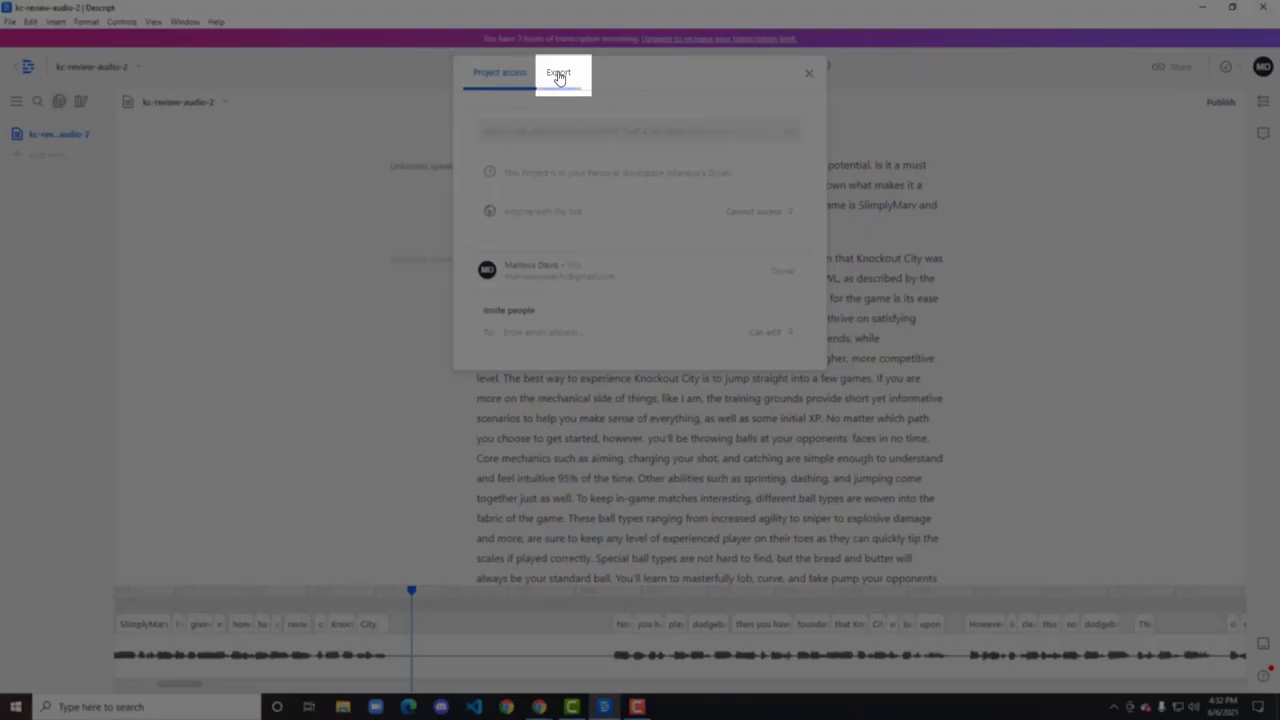
click(558, 76)
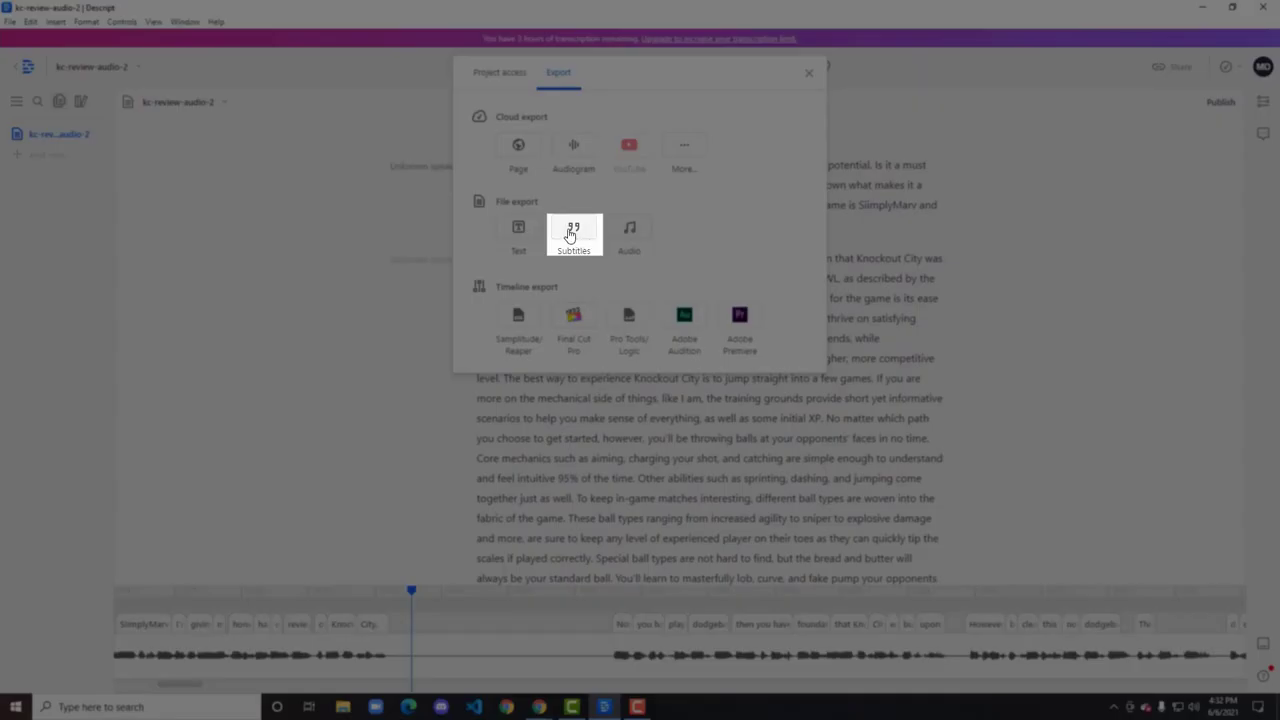
click(571, 234)
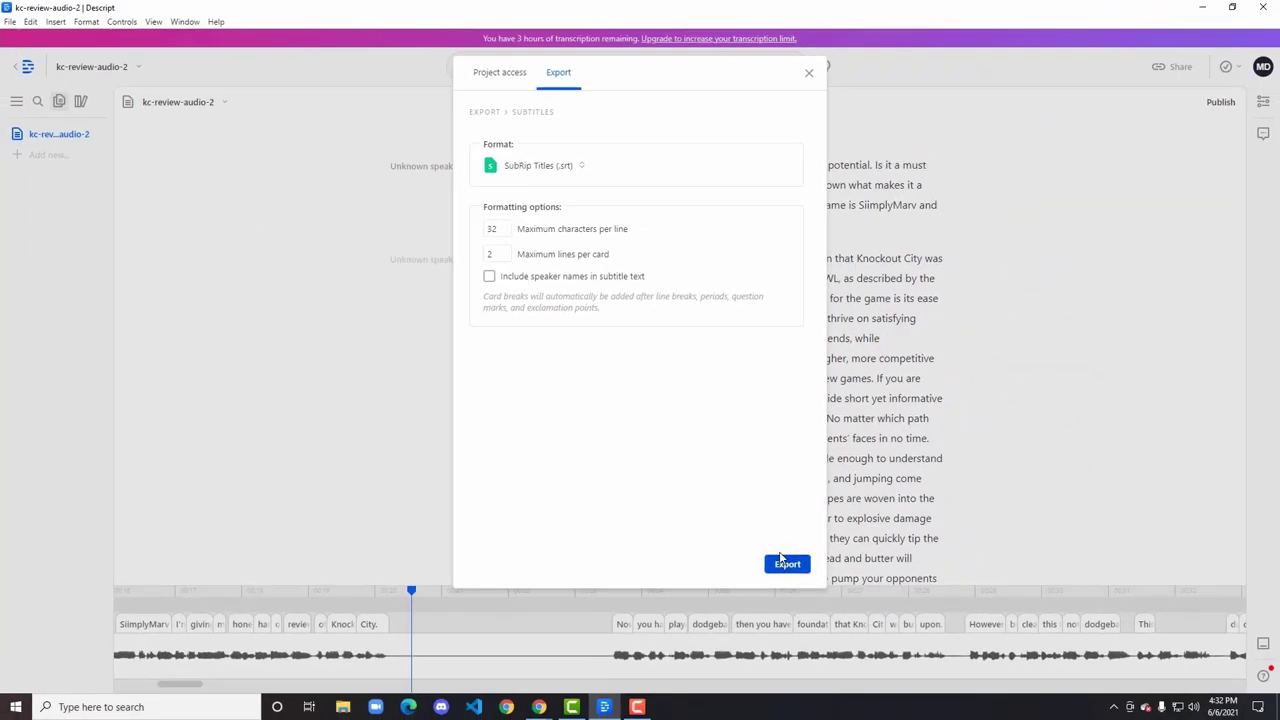
- Export the subtitles and save them as the kc-review-audio-2 .srt file
click(786, 563)
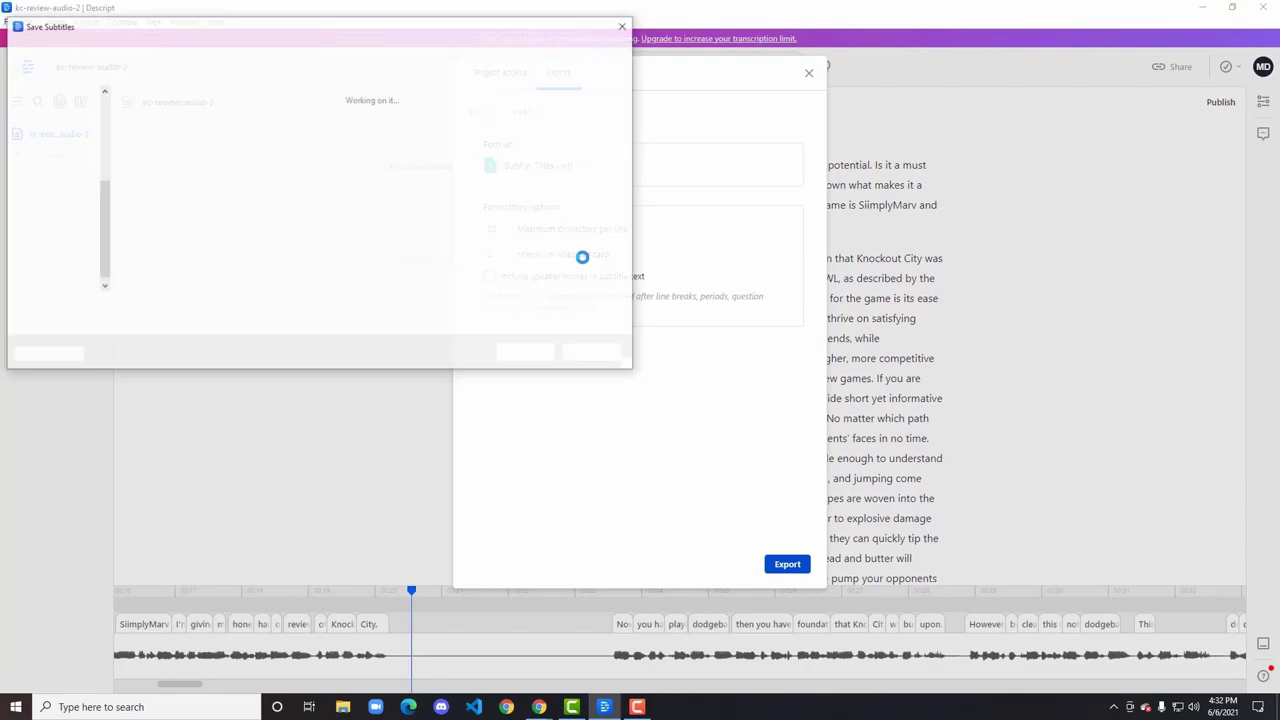
click(550, 357)
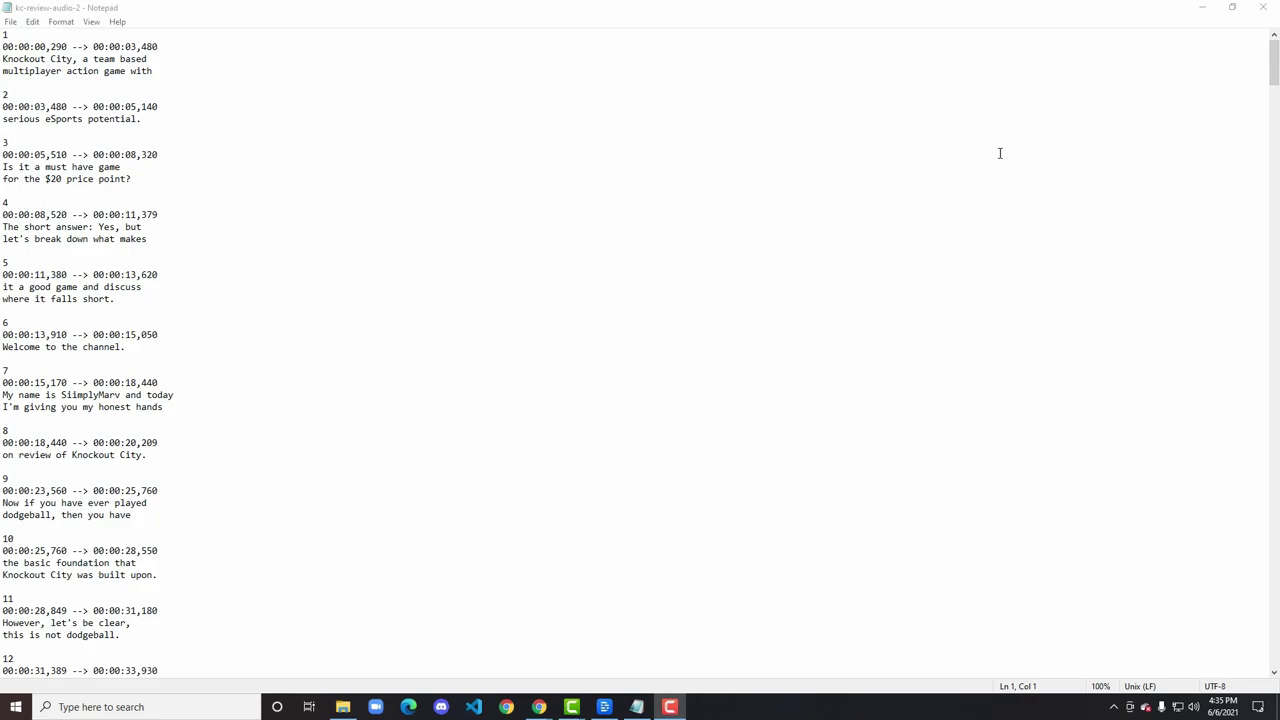
scroll(977, 223, down, 3)
scroll(977, 223, down, 4)
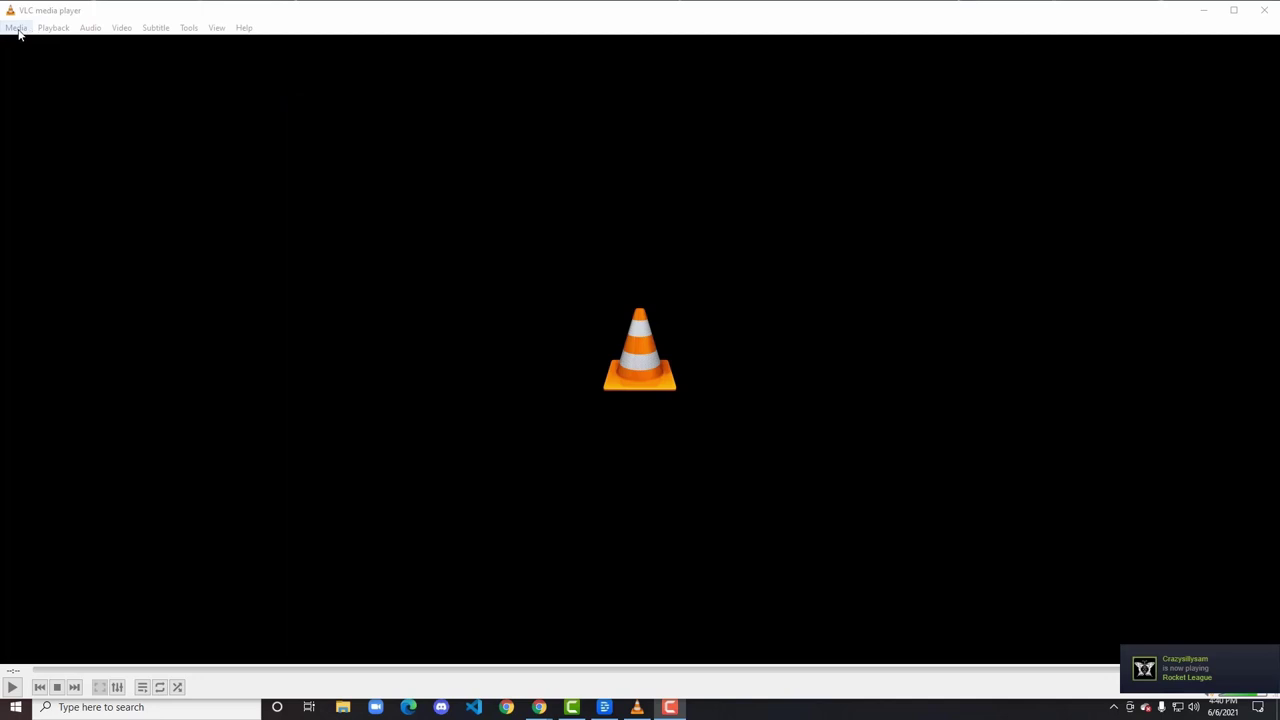
- Open kc-review.mov in VLC via Media > Open File to play it with the subtitles
click(16, 28)
click(20, 44)
double_click(154, 141)
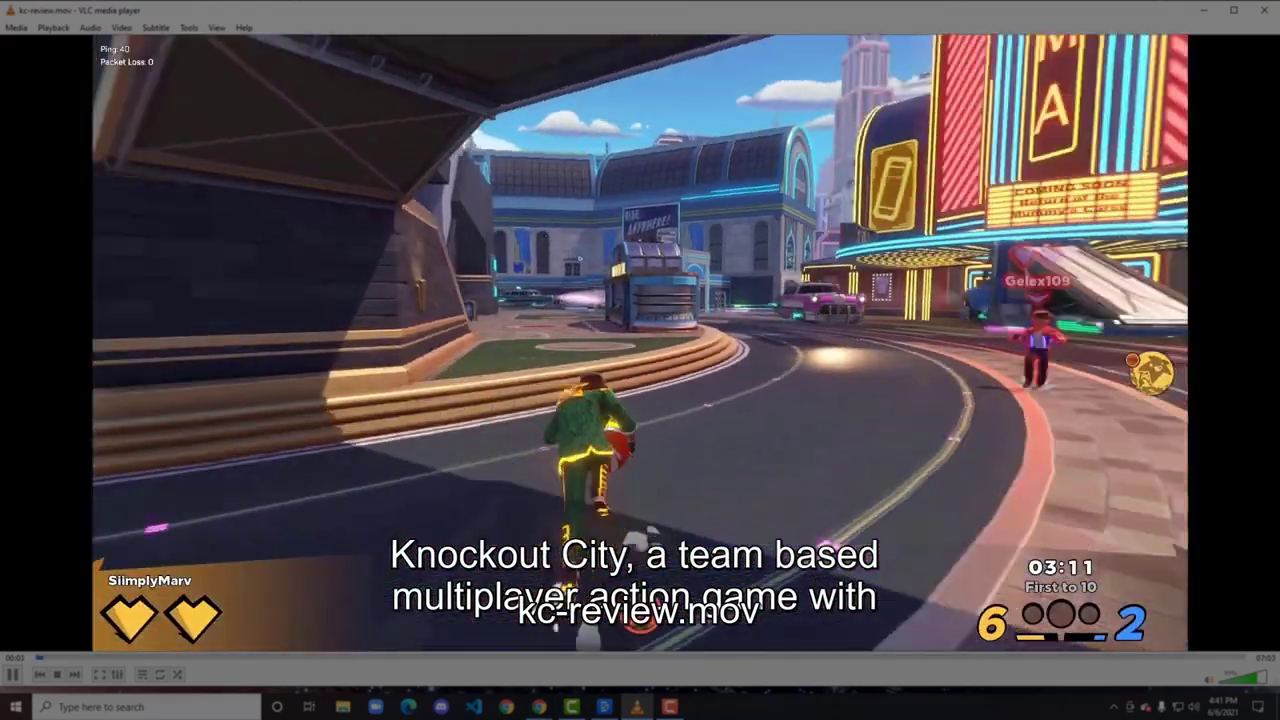